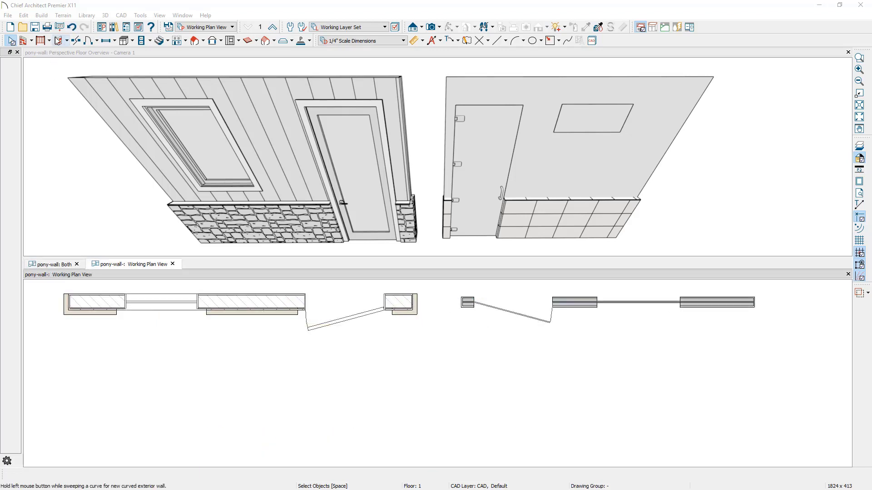
Step: Activate wall drawing from Build > Wall and open the wall type list
click(41, 15)
mouse_move(54, 26)
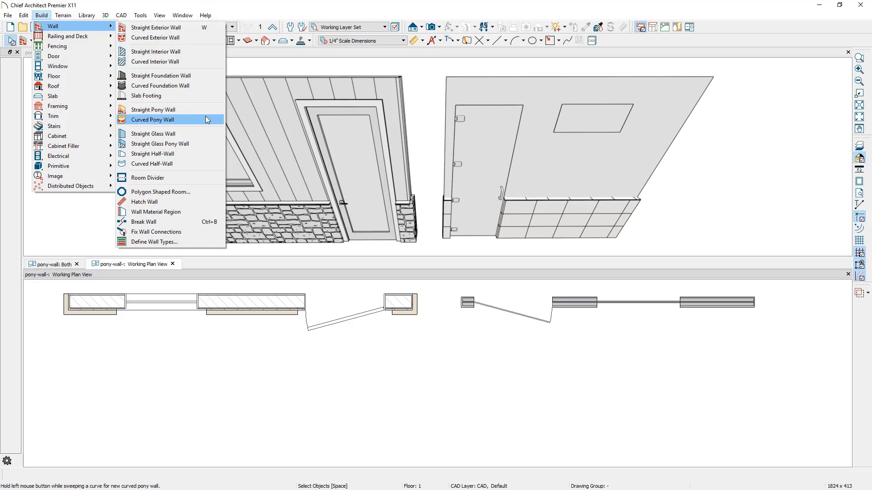
click(202, 145)
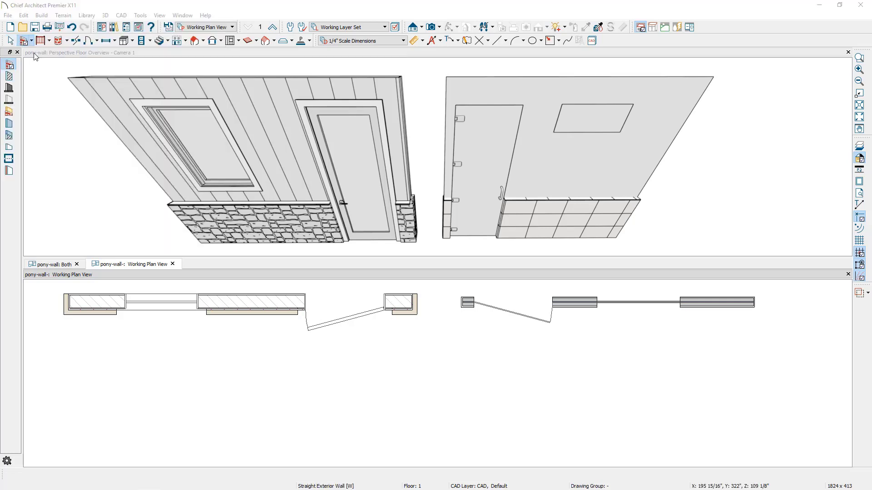
click(32, 42)
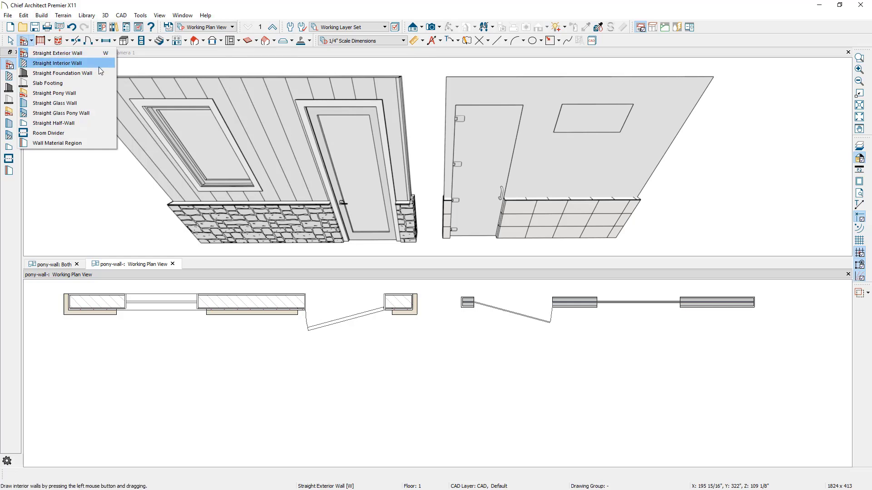
Step: Draw a straight pony wall left to right below the existing walls, then select it
click(104, 90)
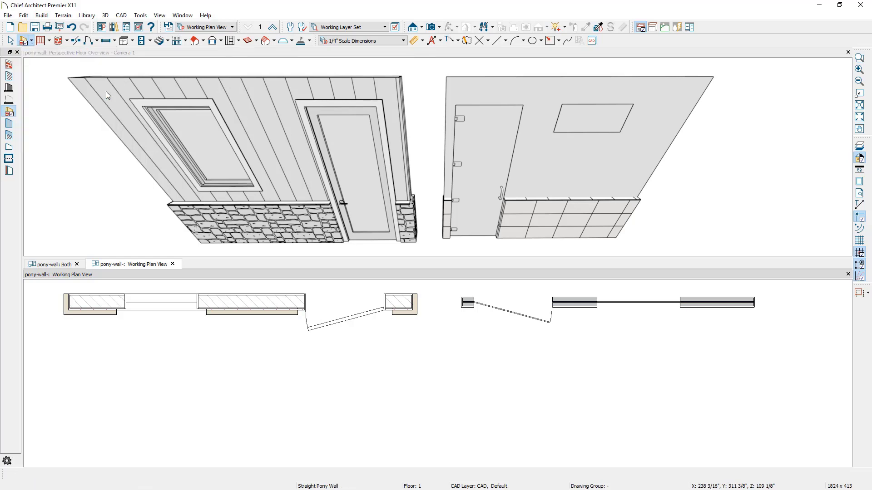
drag(69, 381, 411, 381)
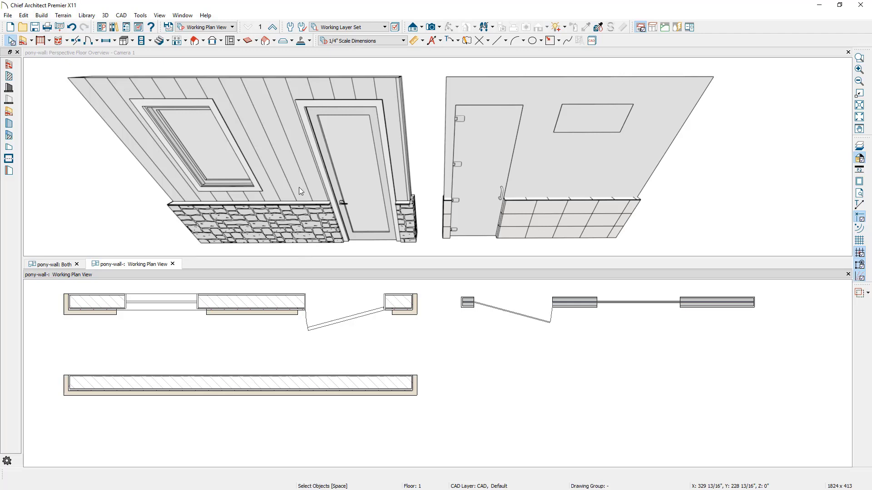
click(302, 392)
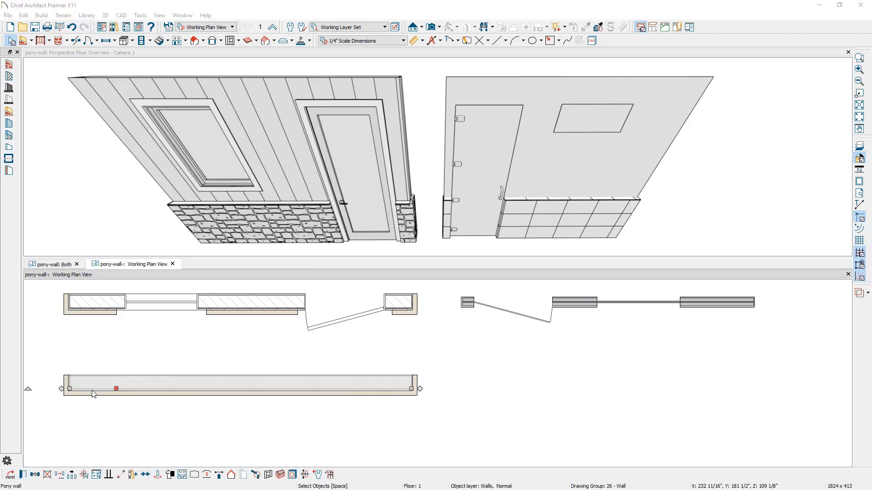
Step: Keep board-and-batten siding as the upper wall and Stone-6 Accent Walls as the lower wall
click(23, 475)
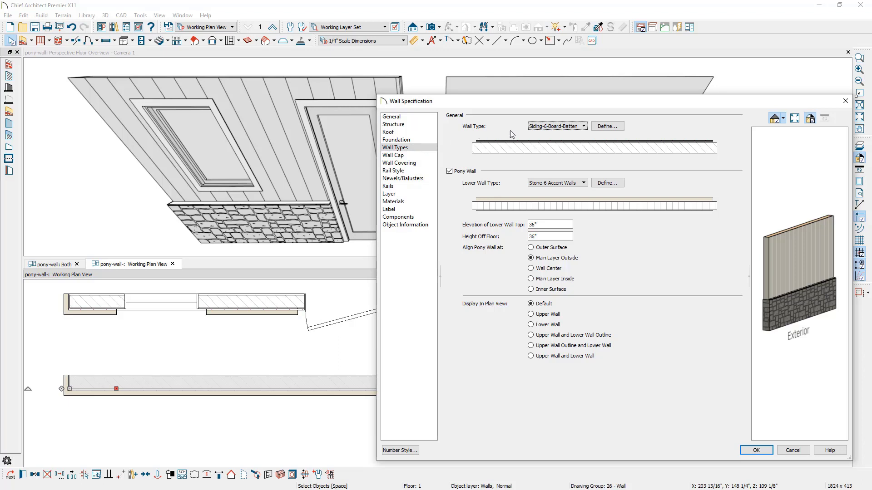
click(584, 126)
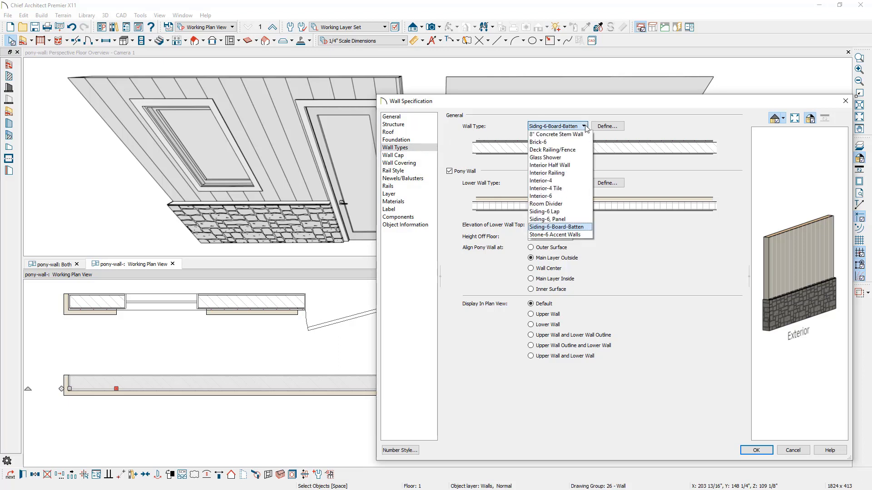
click(586, 129)
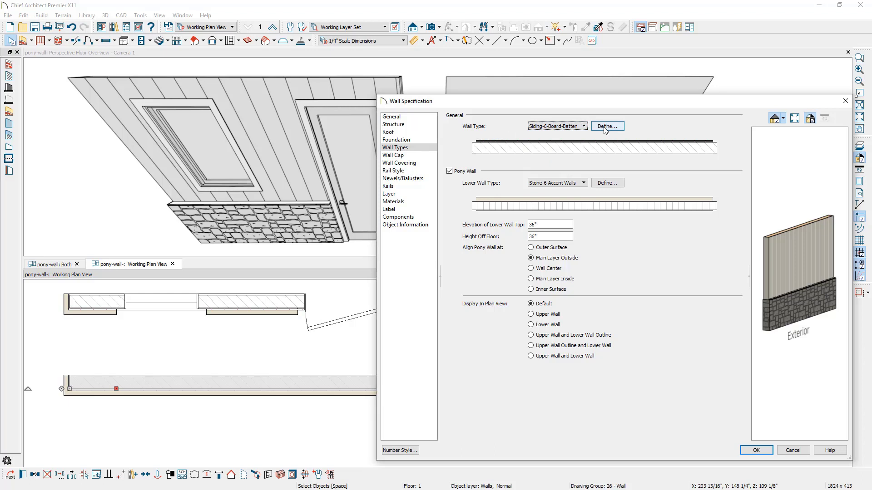
click(605, 126)
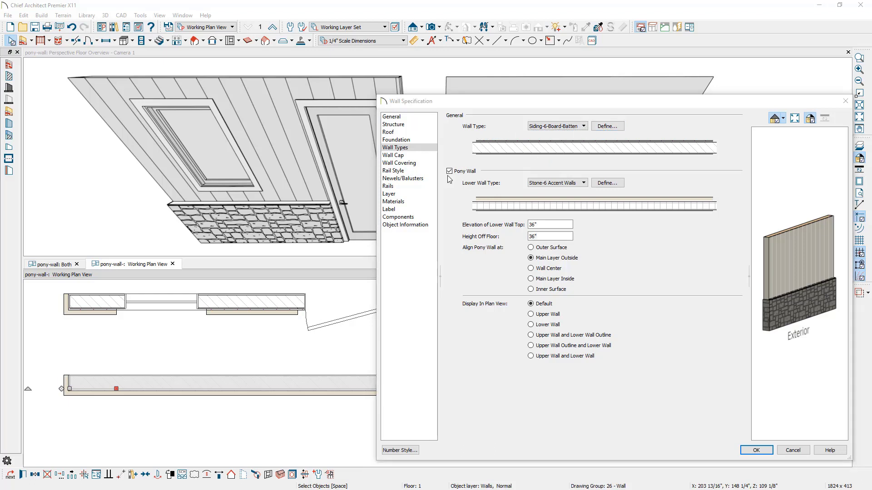
click(583, 184)
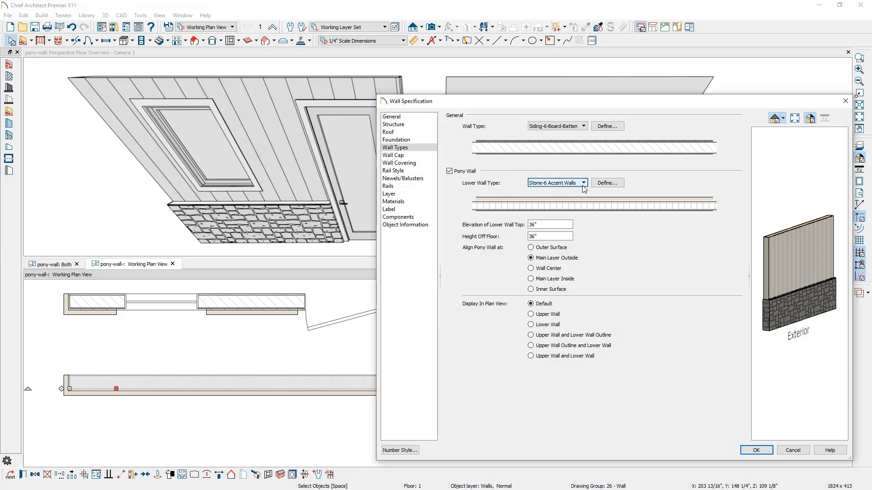
click(584, 183)
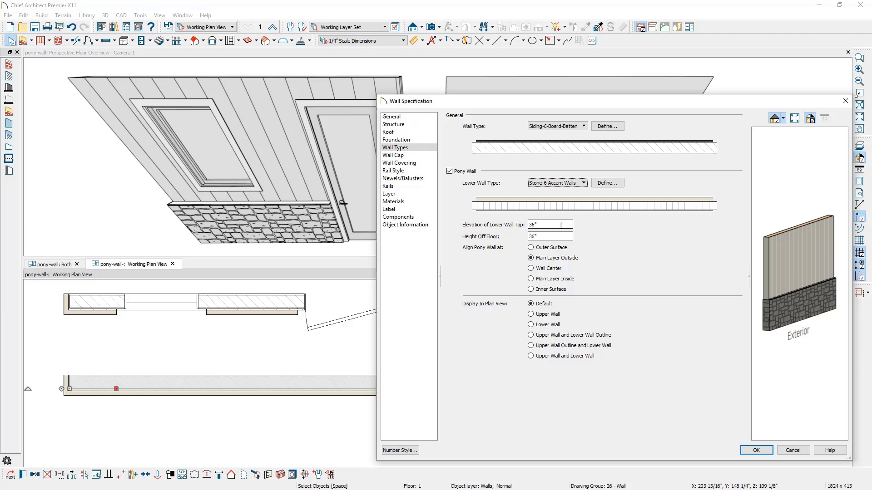
Step: Set the lower wall's height off floor to 48 inches
click(560, 225)
key(Tab)
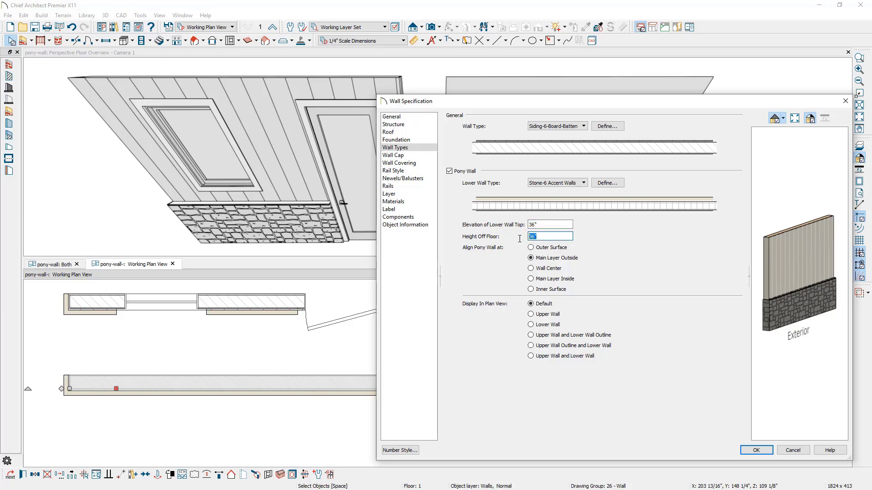
text(48)
key(Tab)
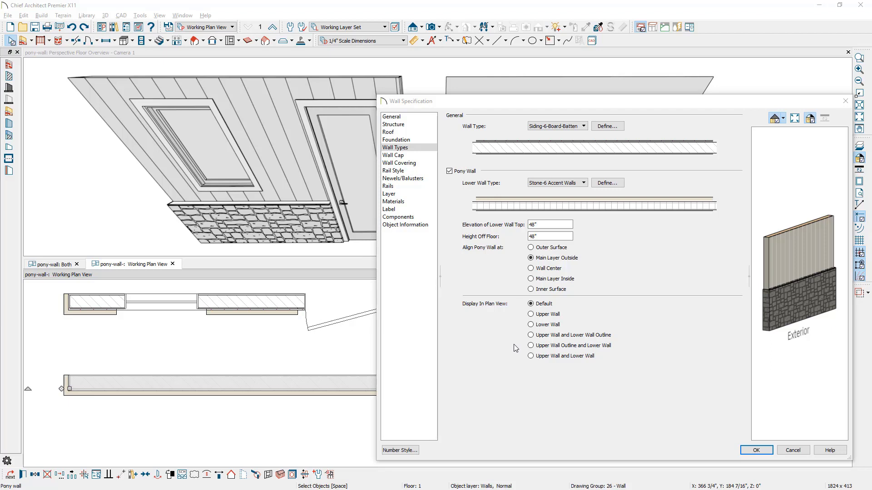
Step: Set the pony wall's plan display to Upper Wall, then change it to Lower Wall
click(532, 316)
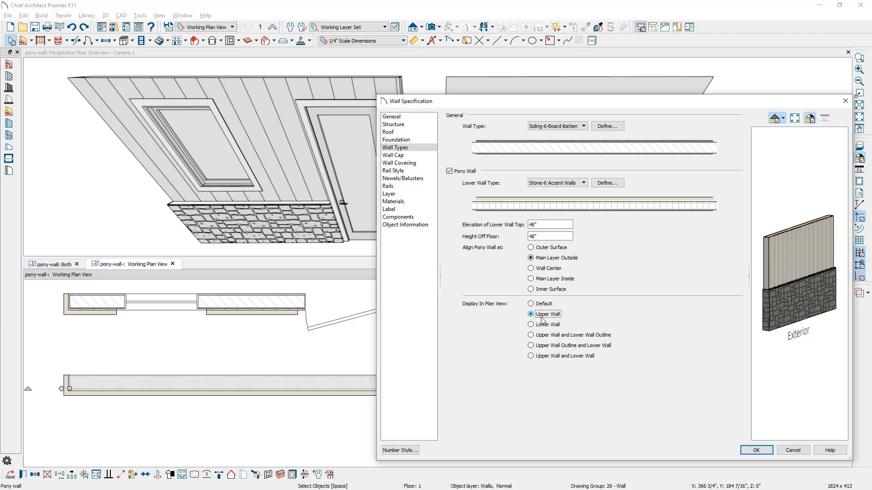
click(753, 452)
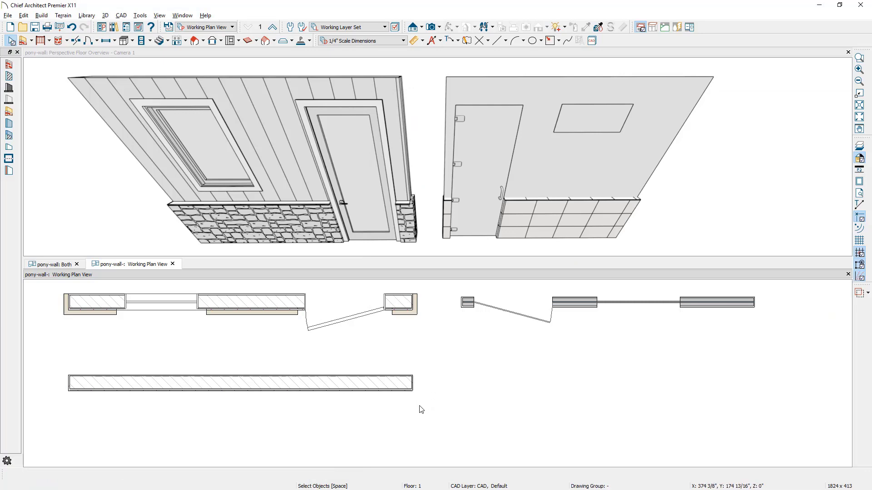
double_click(409, 385)
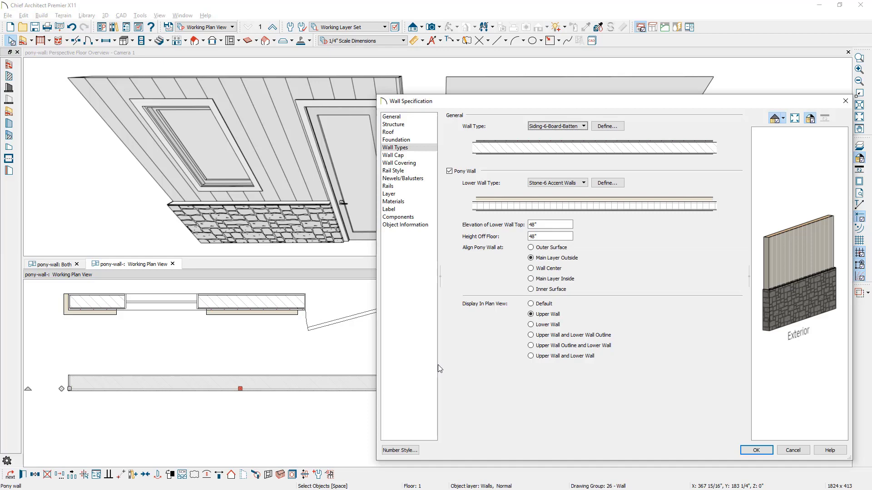
click(530, 324)
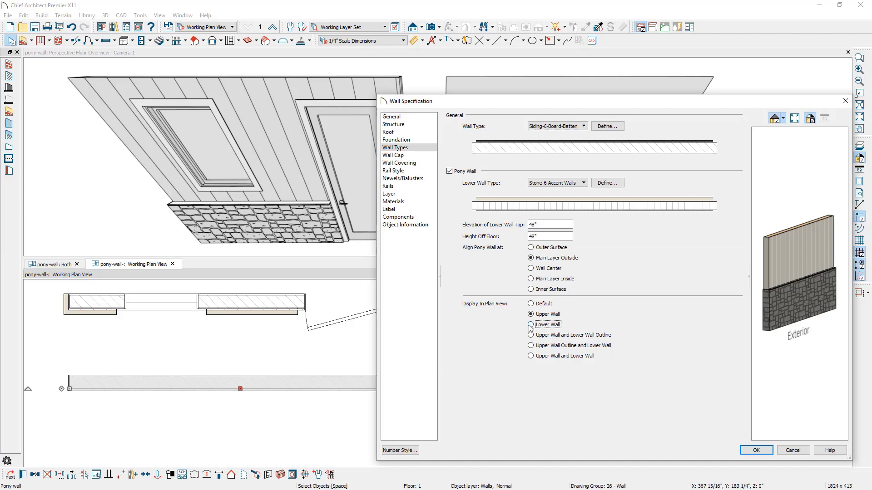
click(756, 451)
click(477, 422)
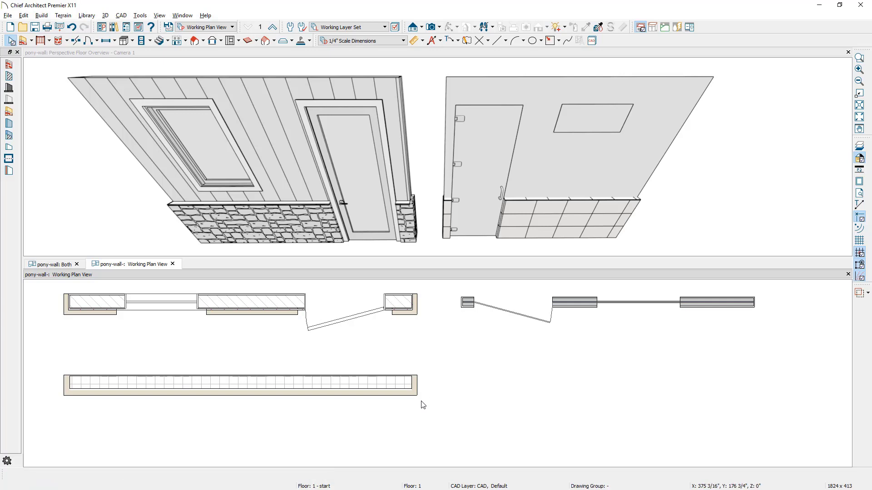
Step: Return to selecting objects
key(space)
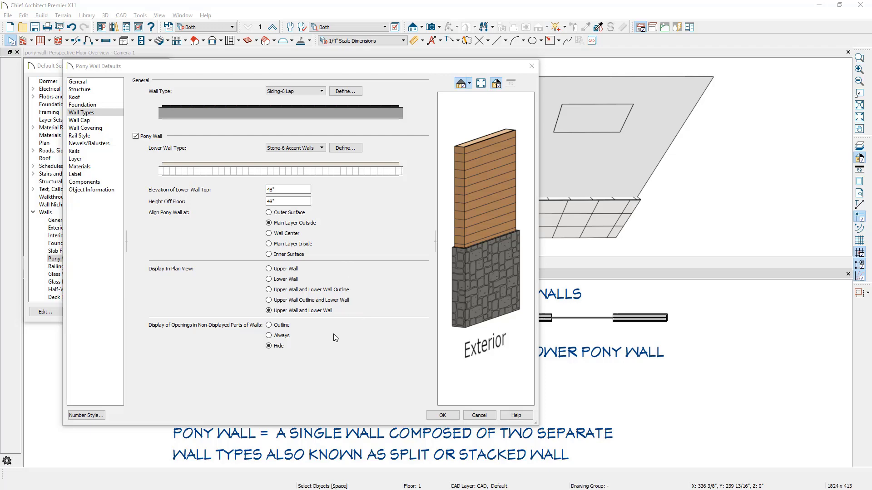
Step: Close the Pony Wall Defaults and switch the plan to the saved 'lower' view
click(437, 417)
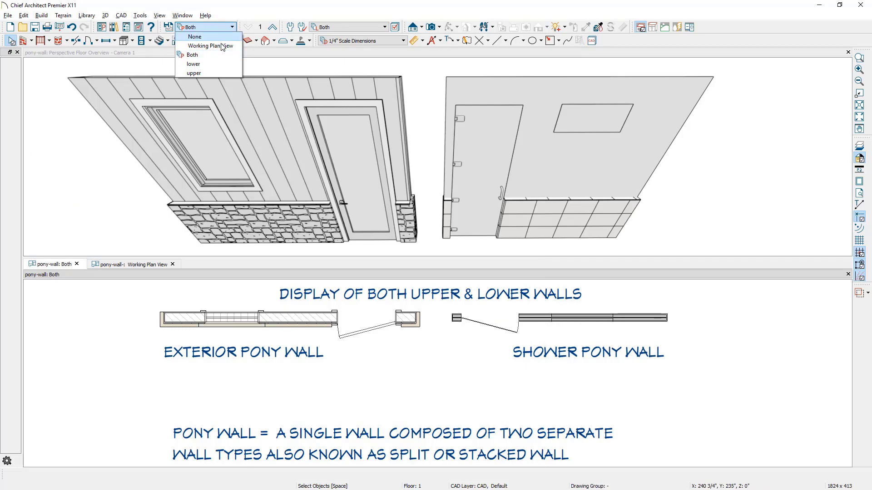
click(218, 65)
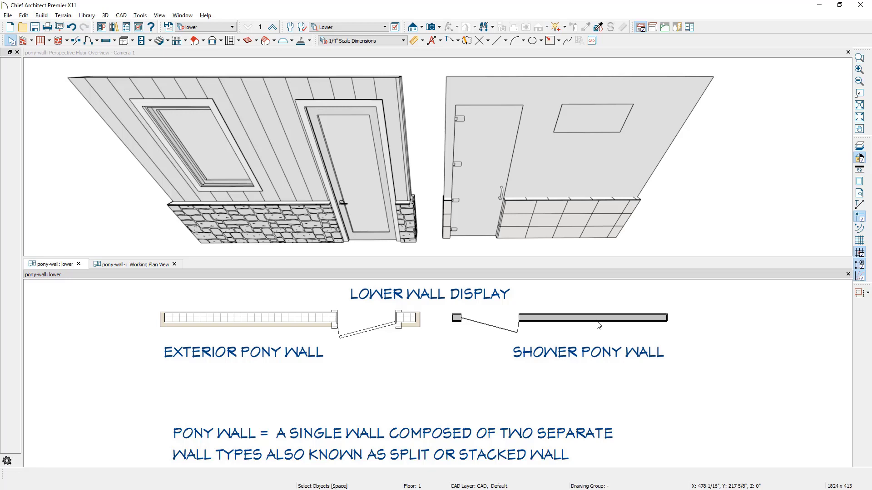
Step: Switch the plan to the saved 'upper' view, then to the 'Both' view
click(232, 27)
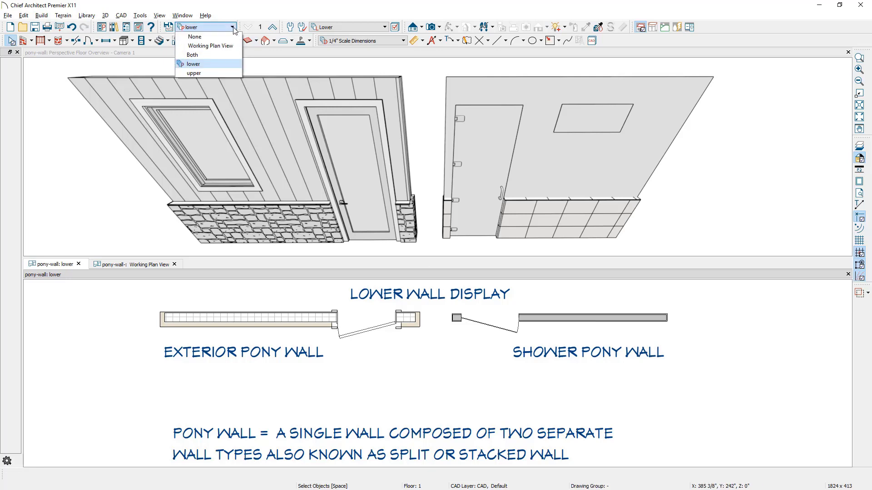
click(194, 73)
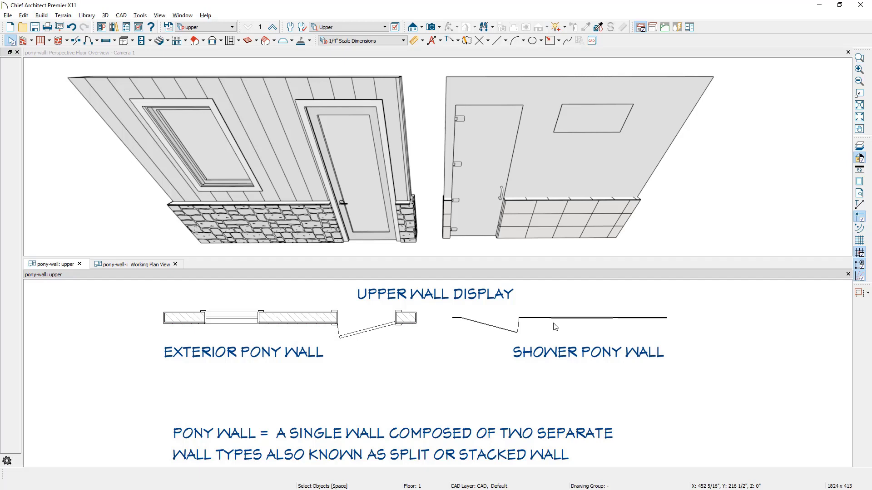
click(232, 27)
click(217, 57)
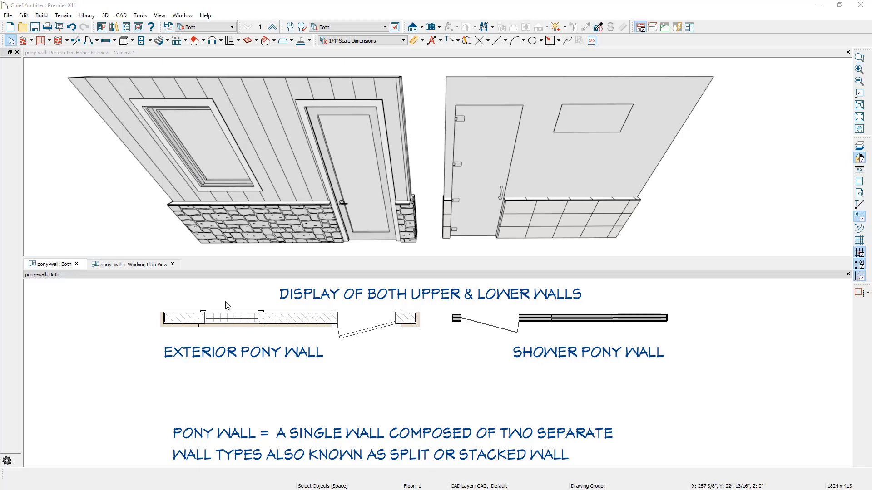
click(294, 28)
double_click(55, 236)
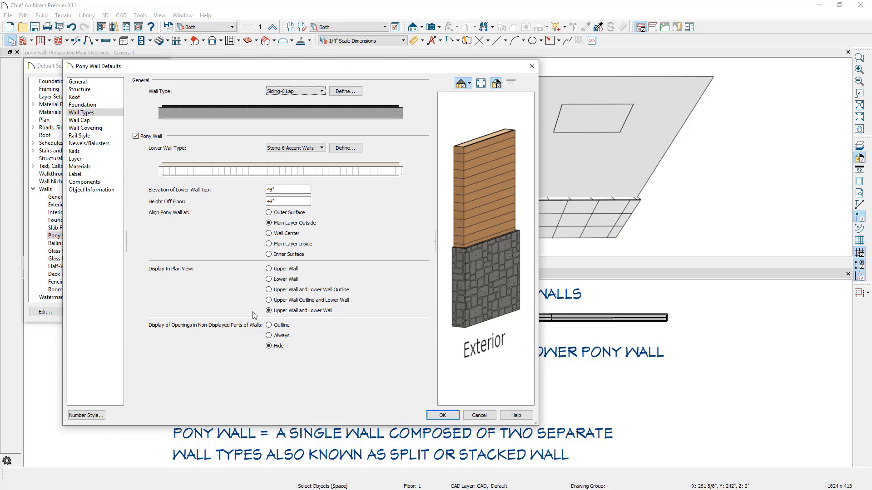
click(440, 415)
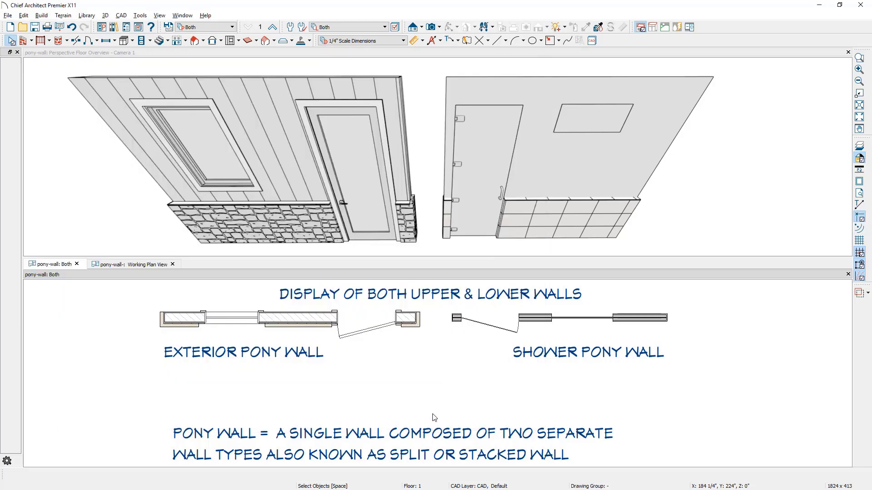
click(167, 326)
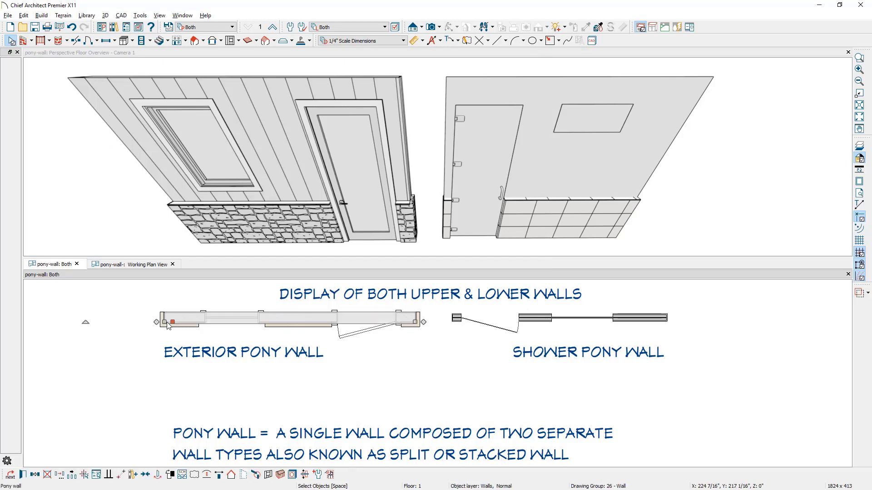
double_click(168, 326)
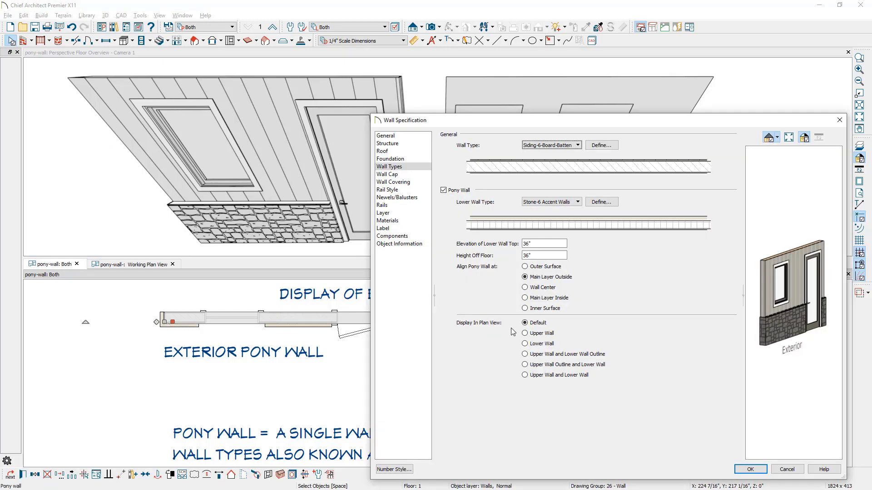
key(Return)
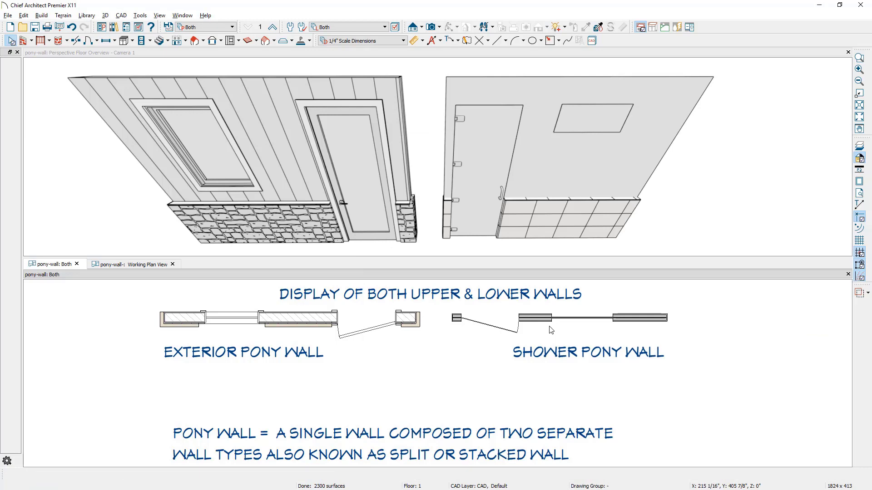